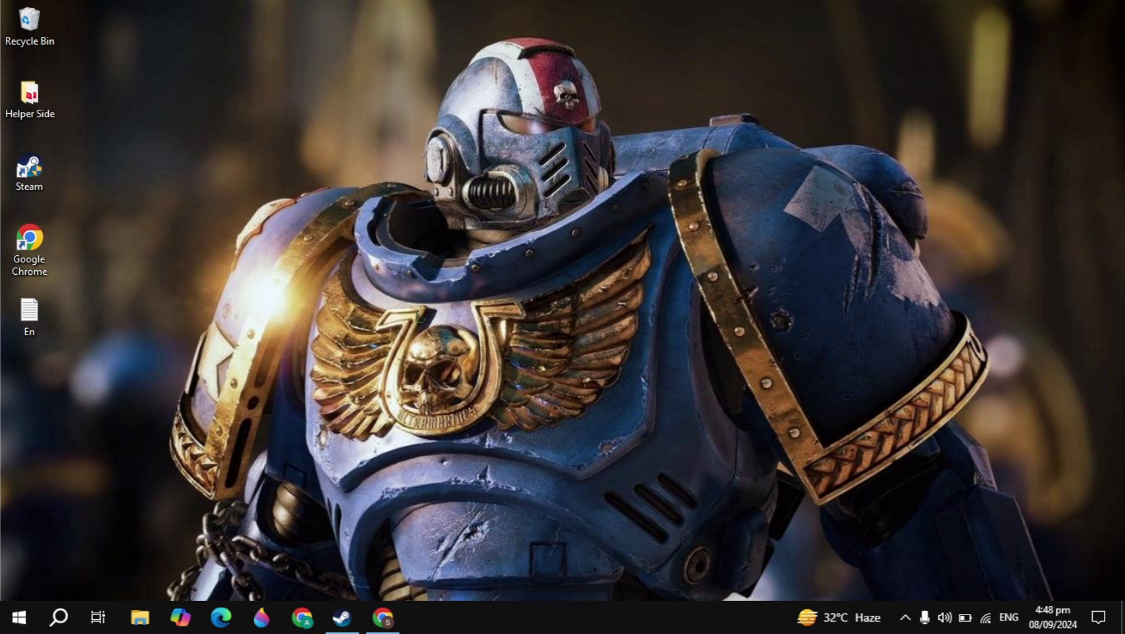
# - Launch Task Manager from the taskbar and end the Discord process
pyautogui.rightClick(469, 618)
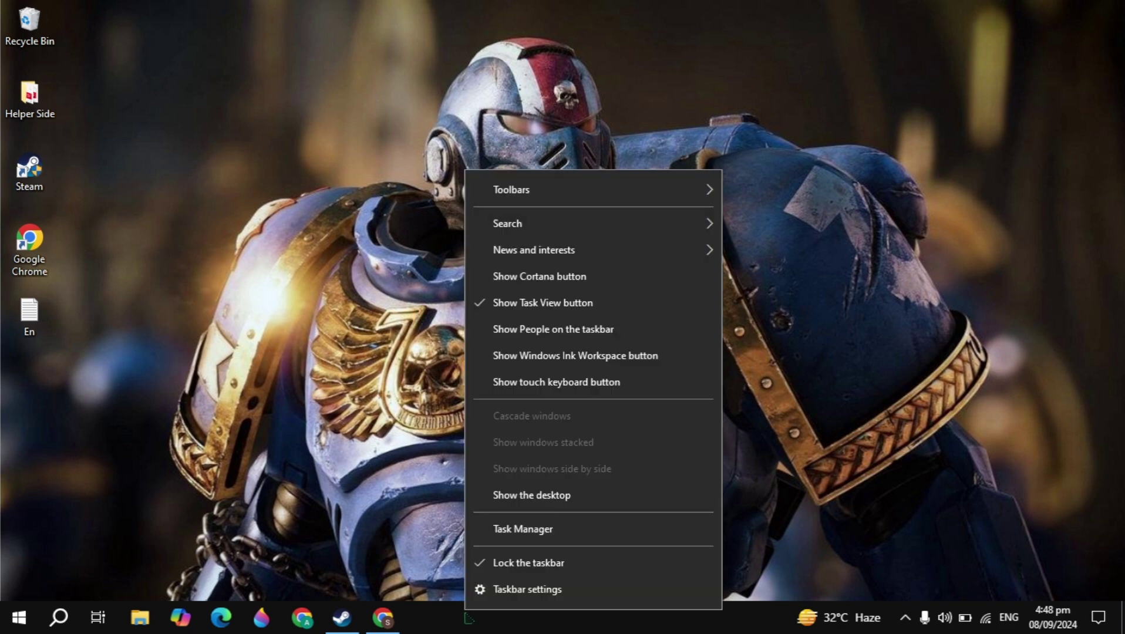
pyautogui.click(522, 529)
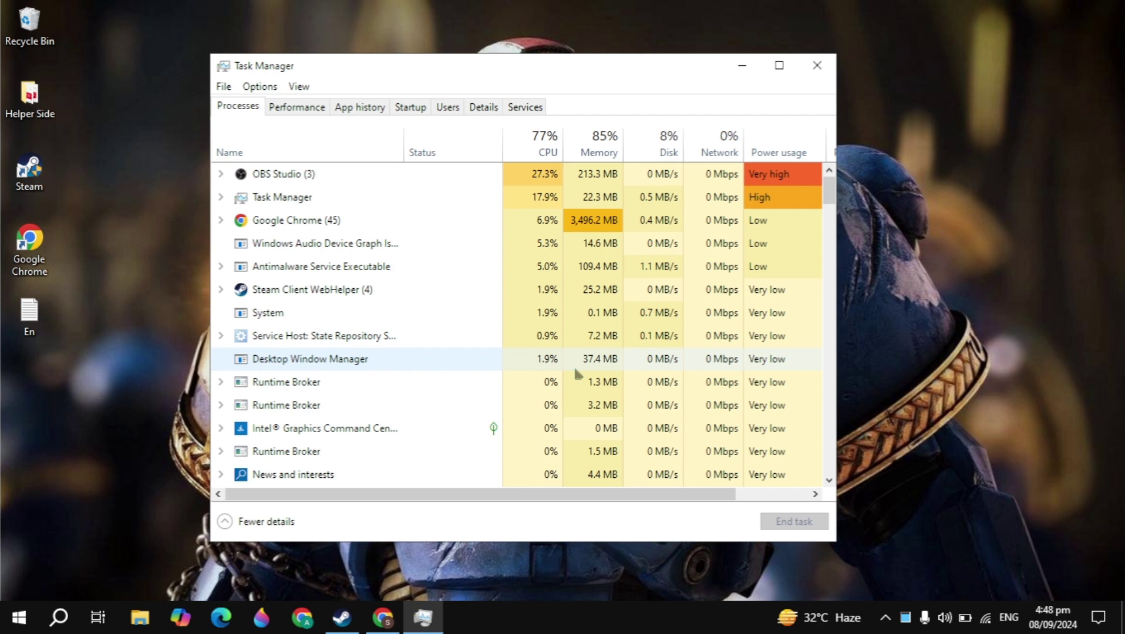
pyautogui.click(576, 369)
pyautogui.scroll(-2, 395, 344)
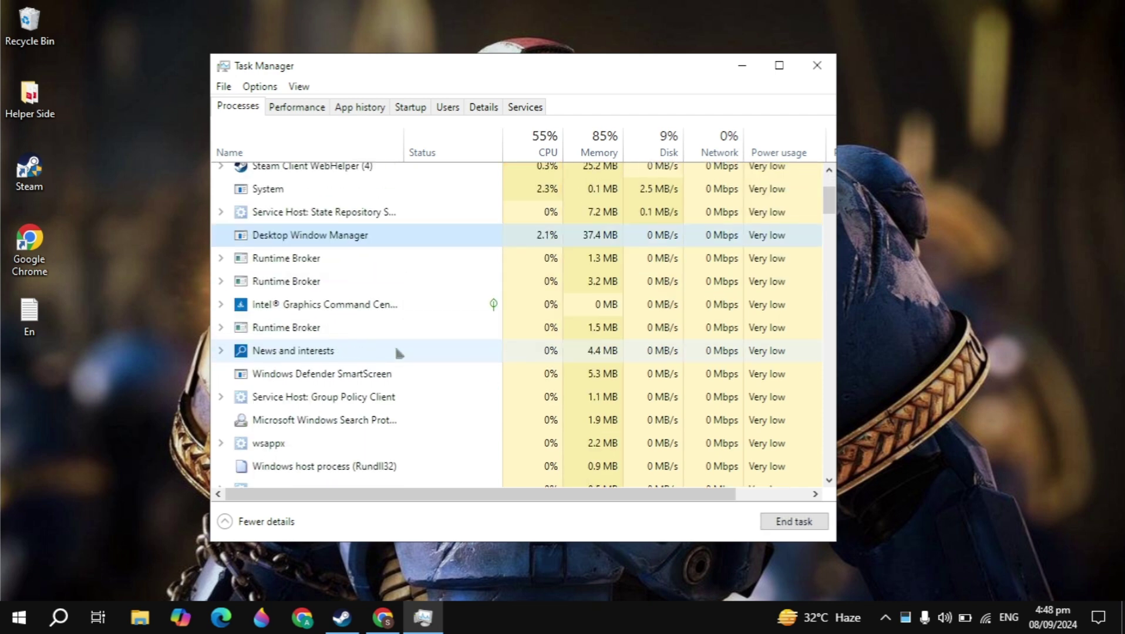
pyautogui.scroll(-4, 391, 440)
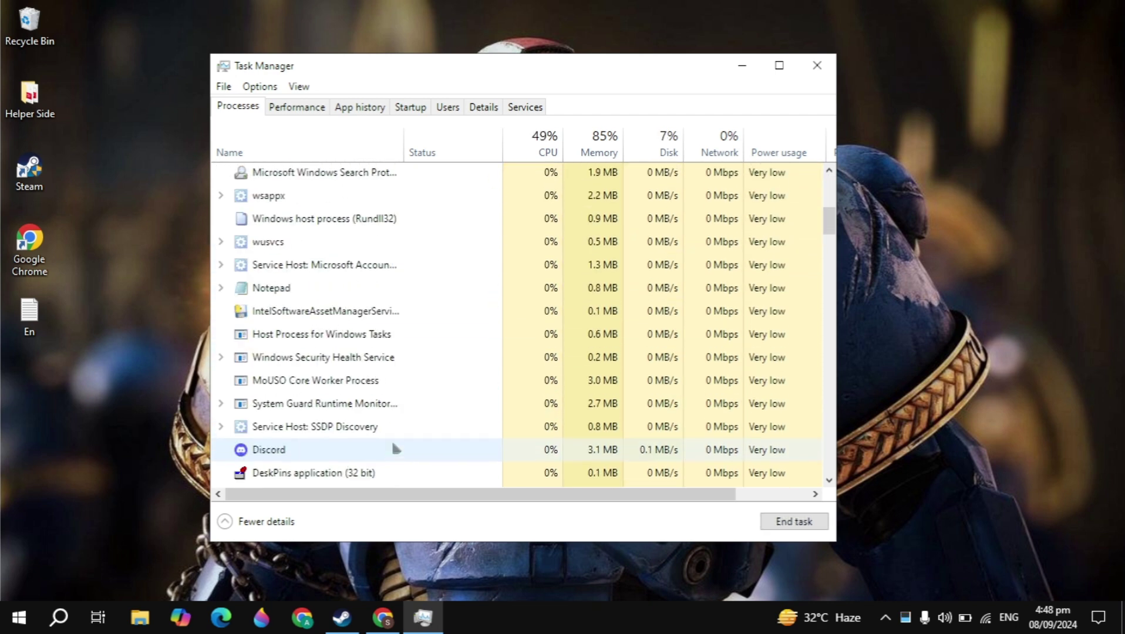
pyautogui.scroll(-2, 370, 282)
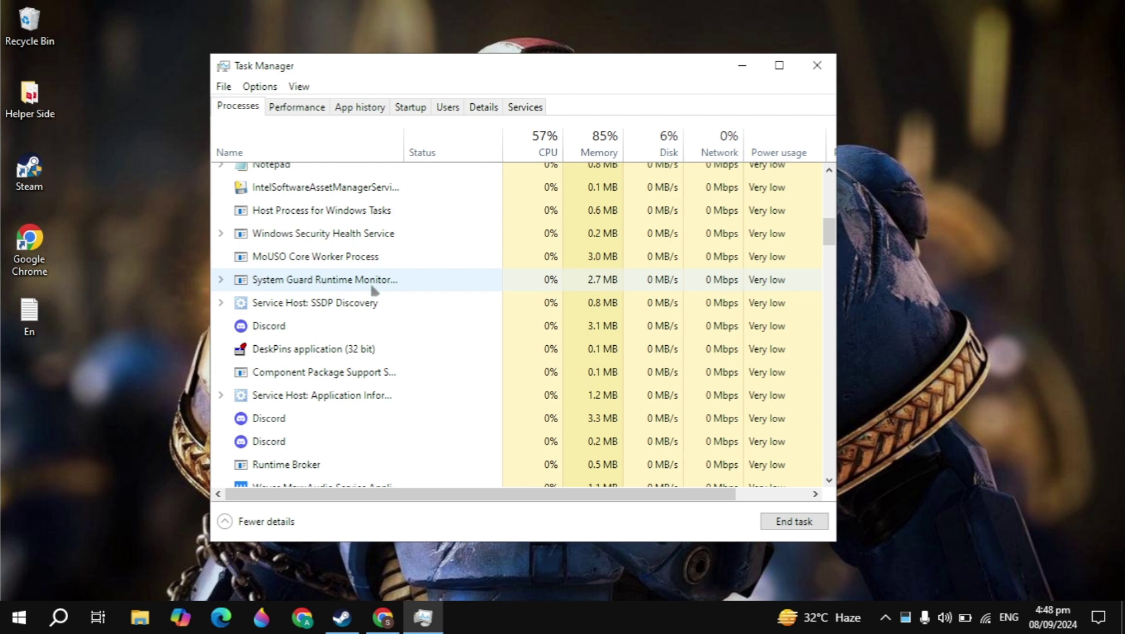
pyautogui.click(323, 321)
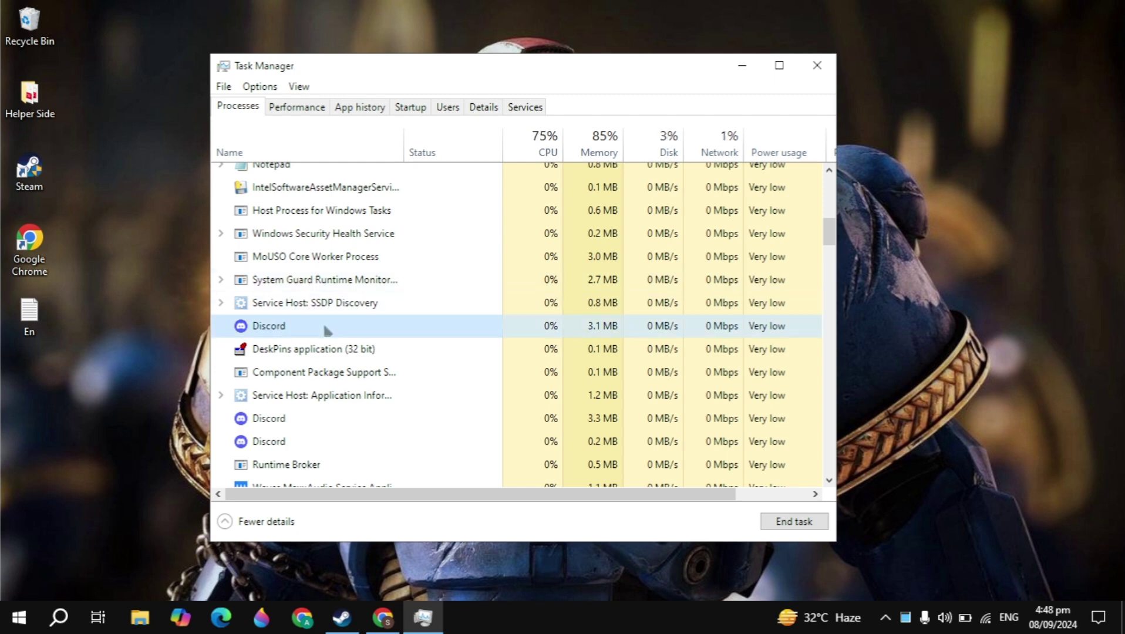
pyautogui.rightClick(322, 324)
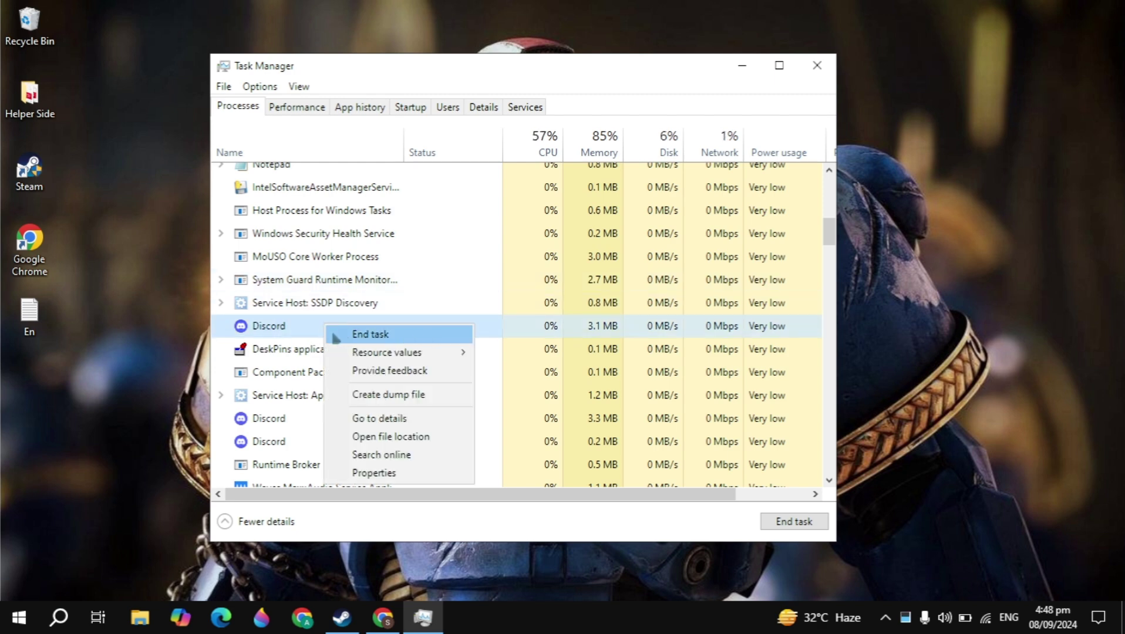
pyautogui.click(388, 316)
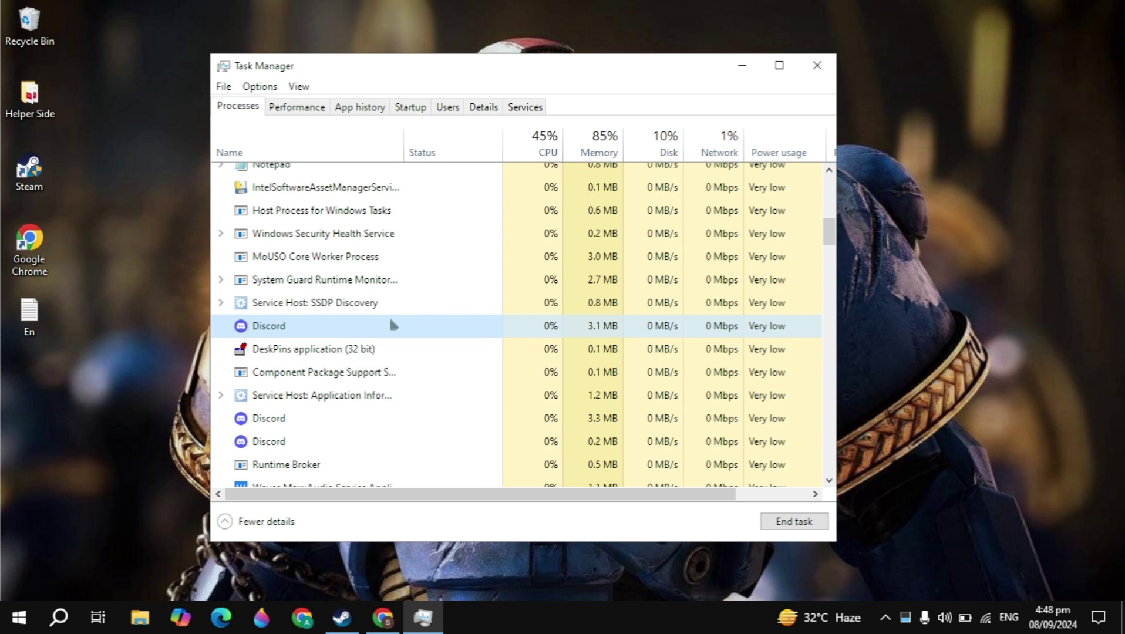
# - Review the startup apps, leaving Skype disabled, and close Task Manager
pyautogui.click(406, 107)
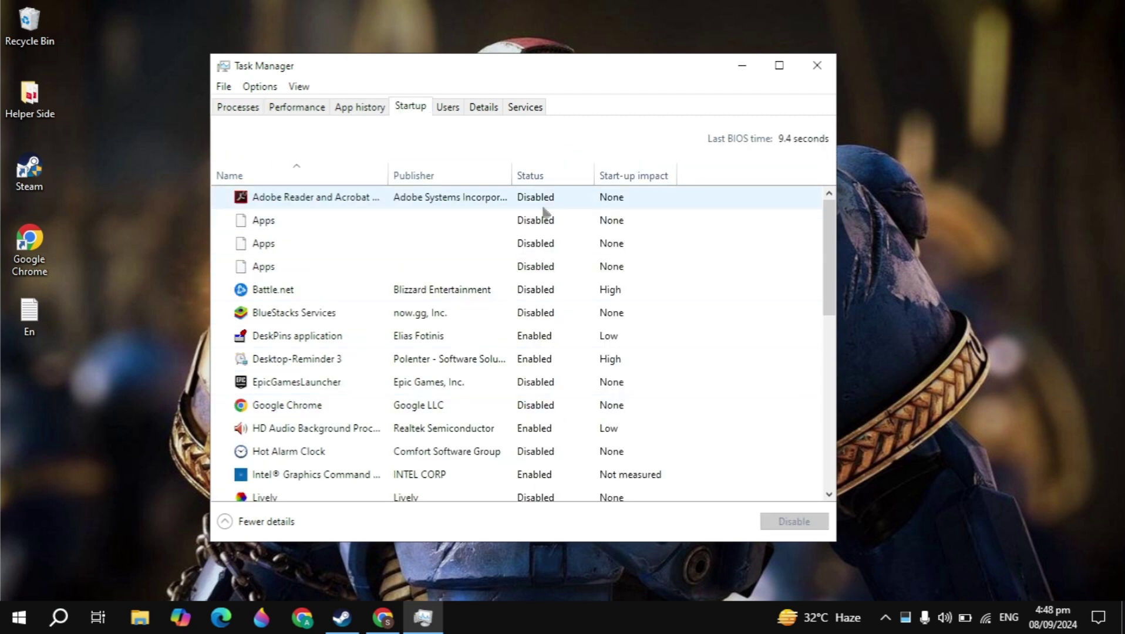
pyautogui.scroll(-3, 532, 444)
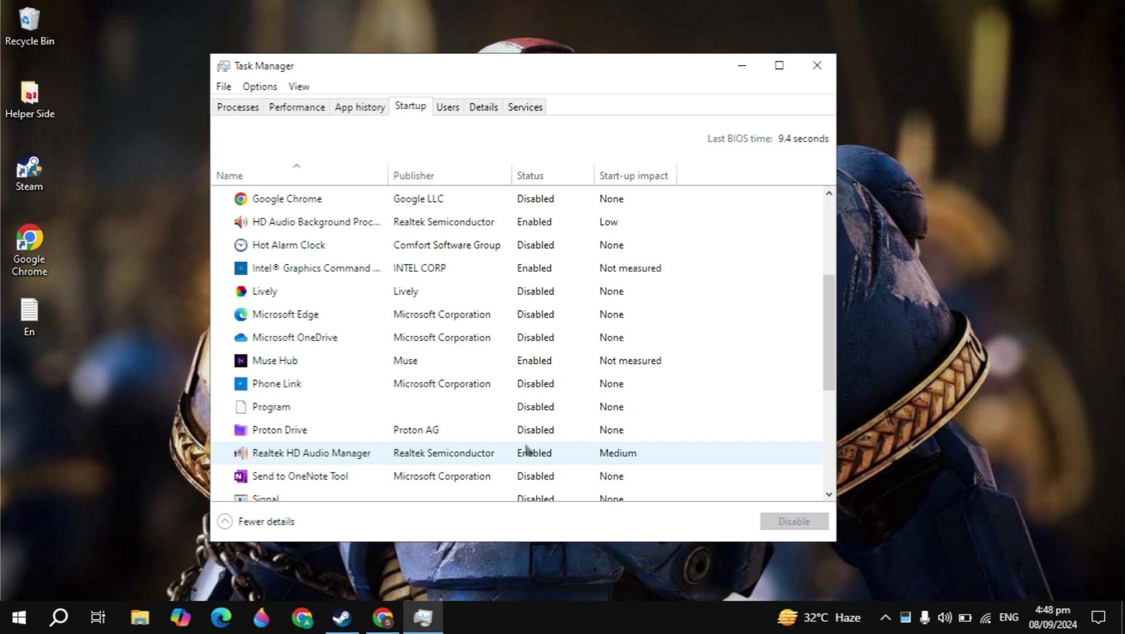
pyautogui.scroll(-4, 526, 446)
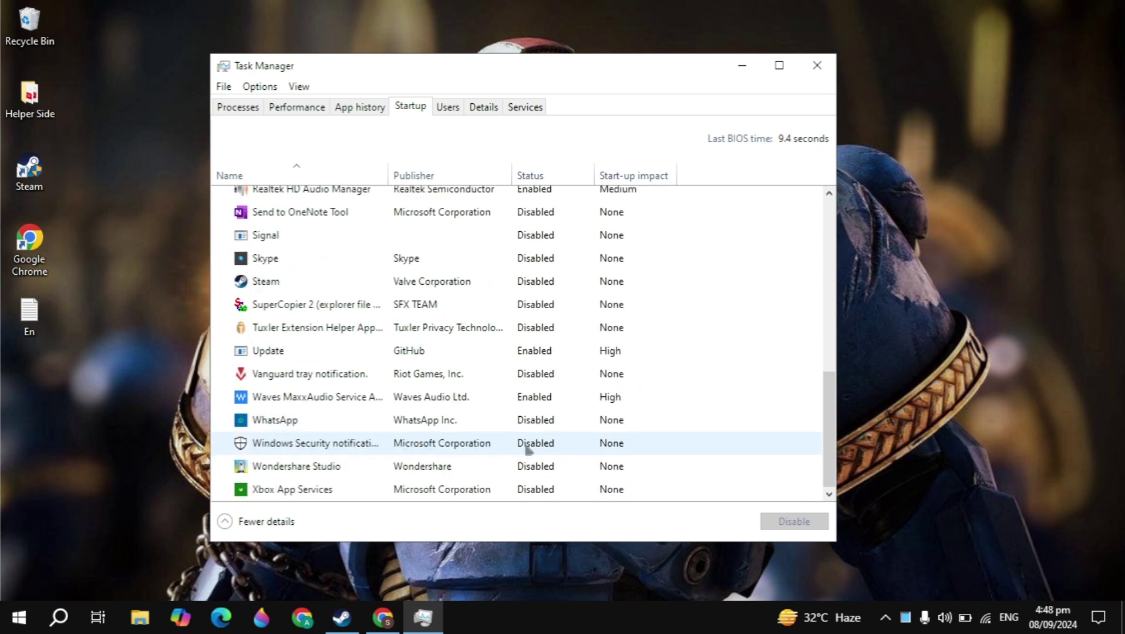
pyautogui.scroll(1, 556, 258)
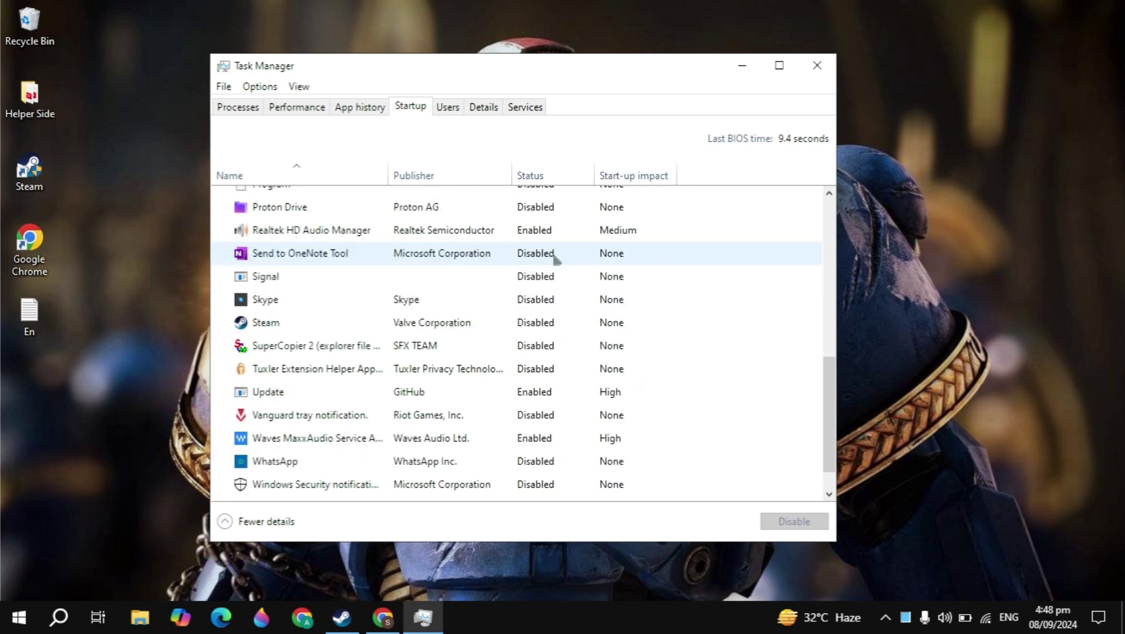
pyautogui.rightClick(512, 301)
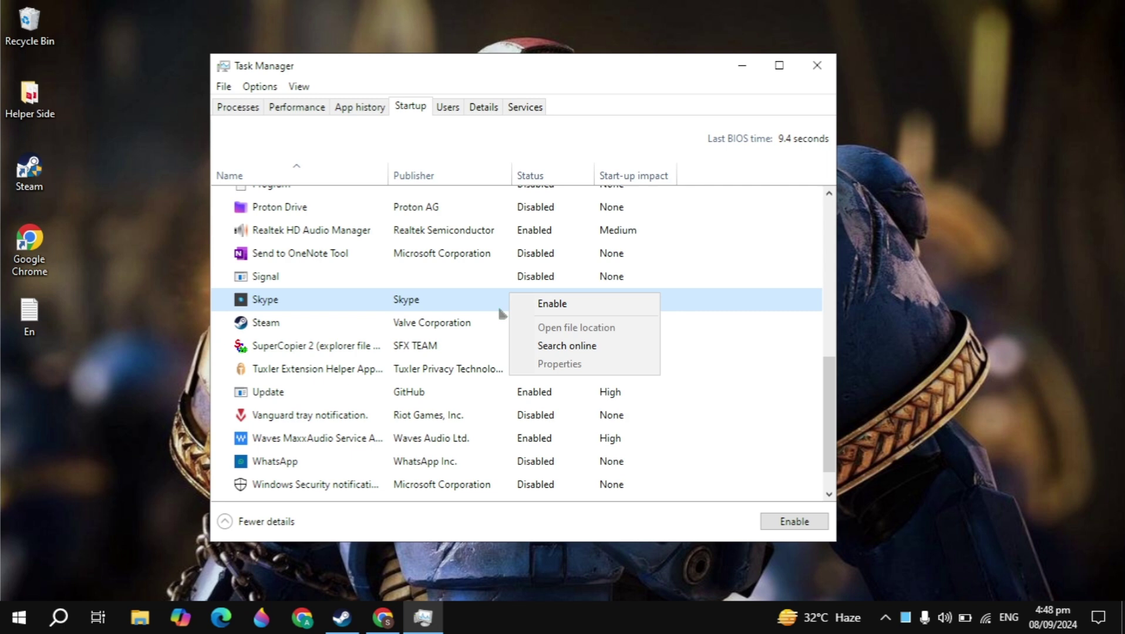
pyautogui.click(490, 306)
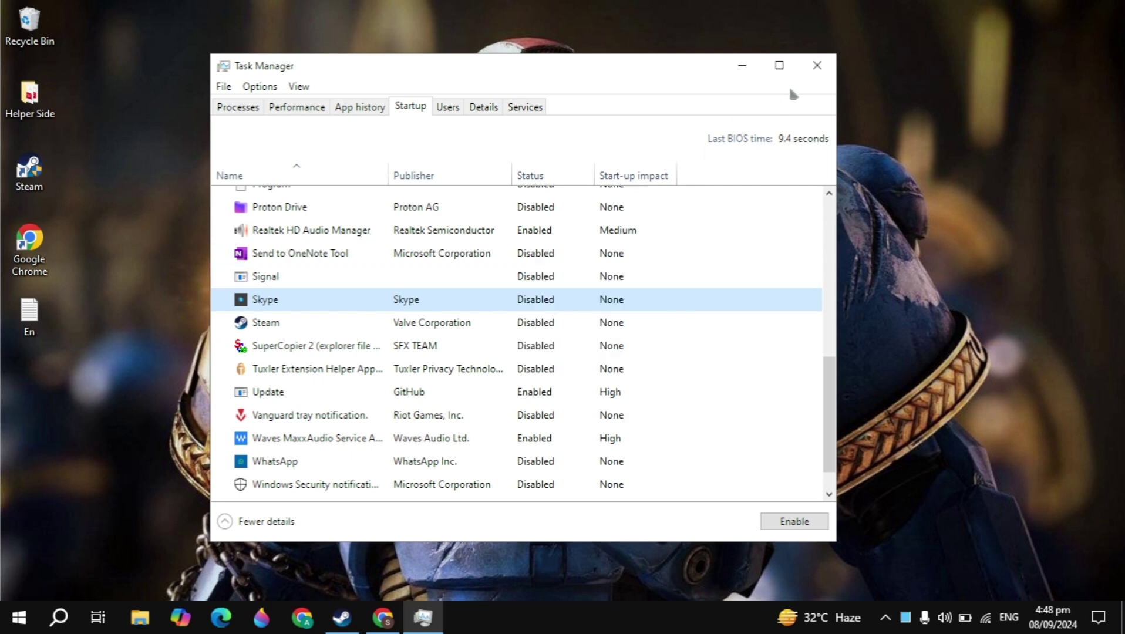
pyautogui.click(817, 65)
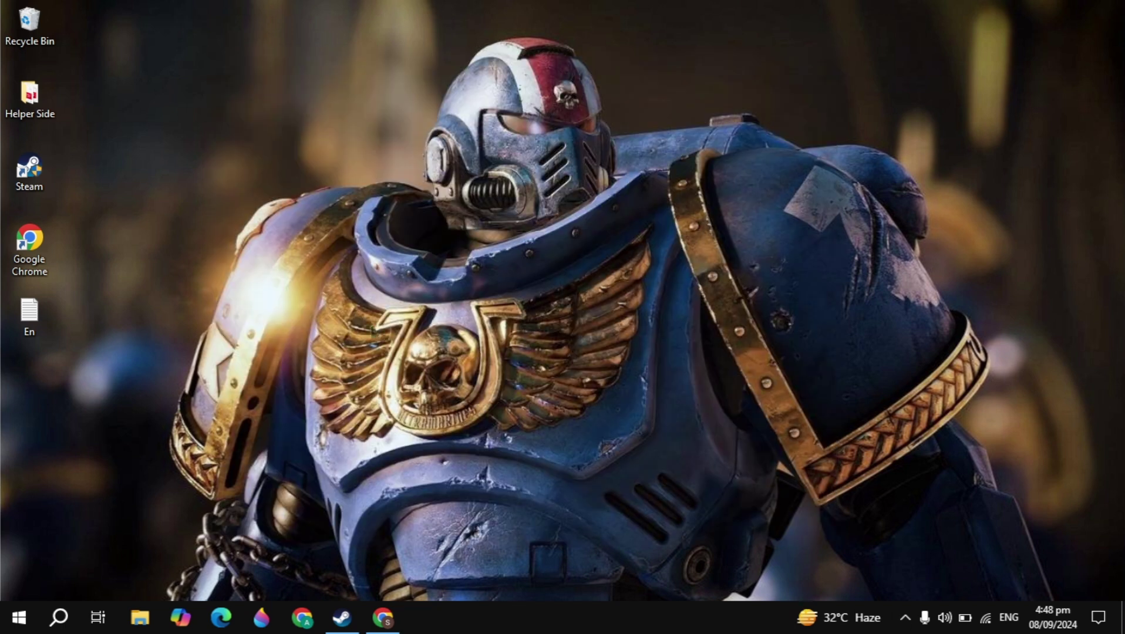
# - Search Windows for 'cont' and open Control Panel
pyautogui.click(58, 618)
pyautogui.write('c')
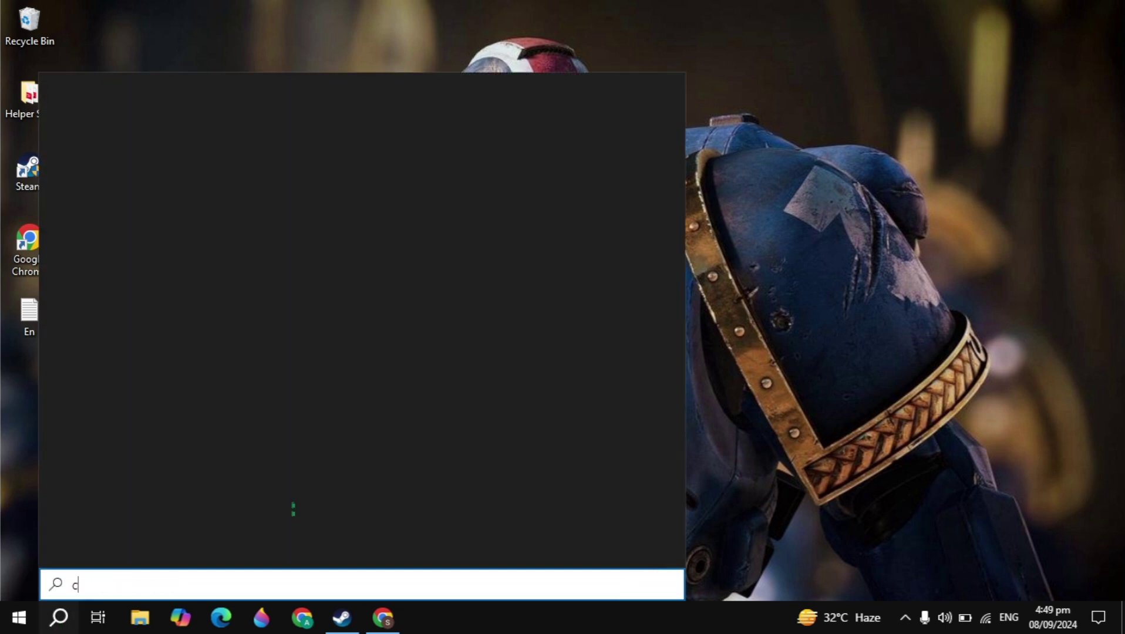
pyautogui.write('ont')
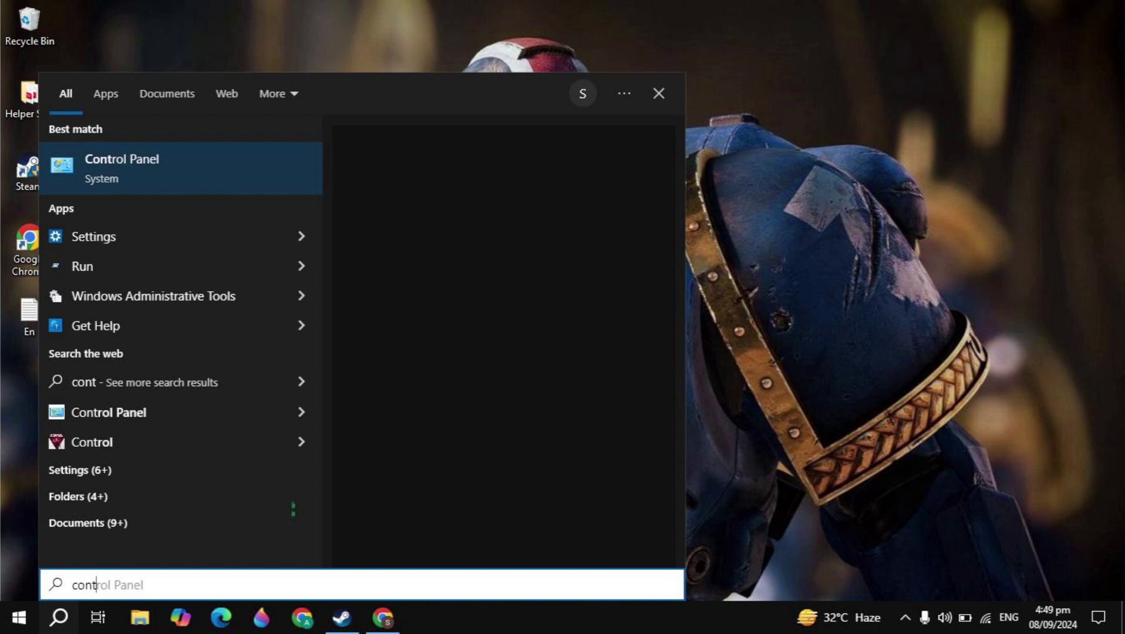
pyautogui.press('Return')
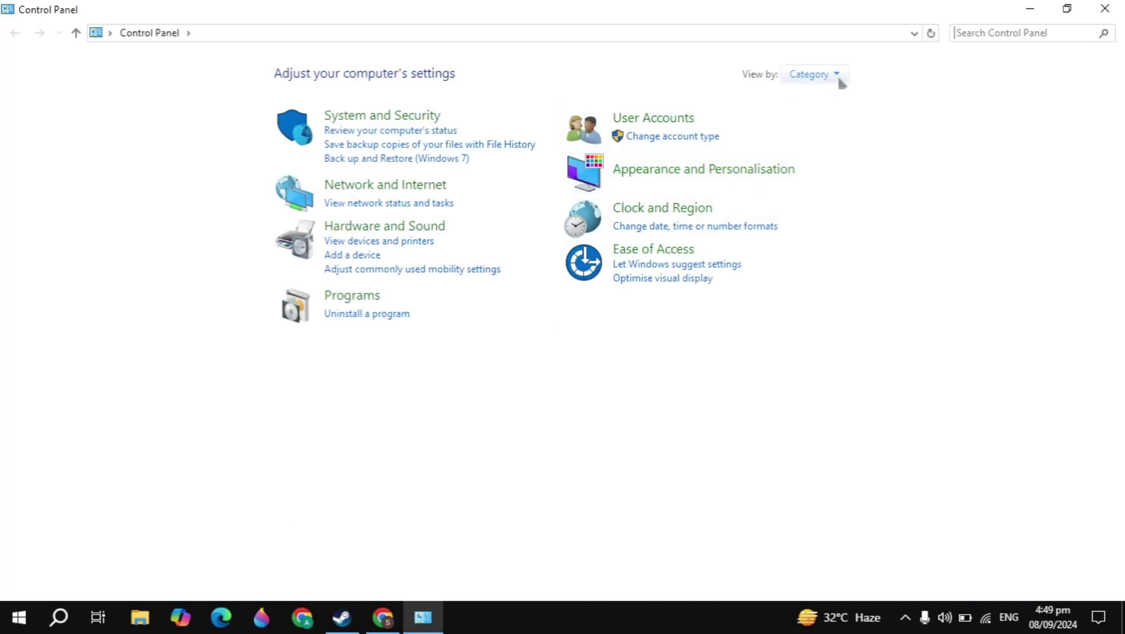
# - Switch Control Panel to Large icons view and open Power Options
pyautogui.click(837, 74)
pyautogui.click(815, 122)
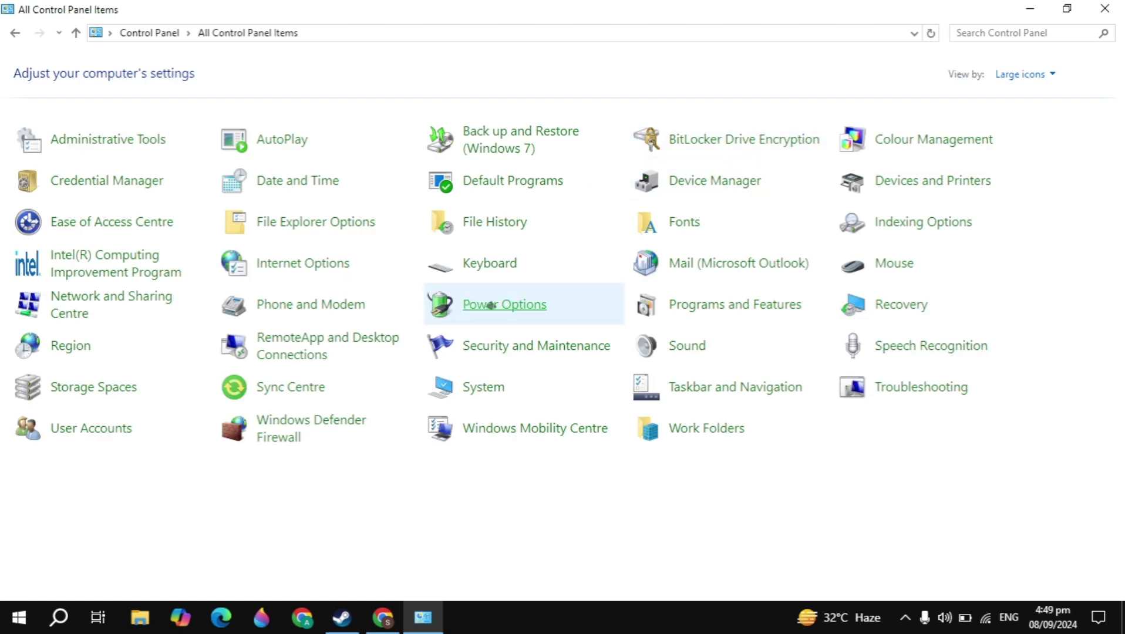
pyautogui.click(506, 309)
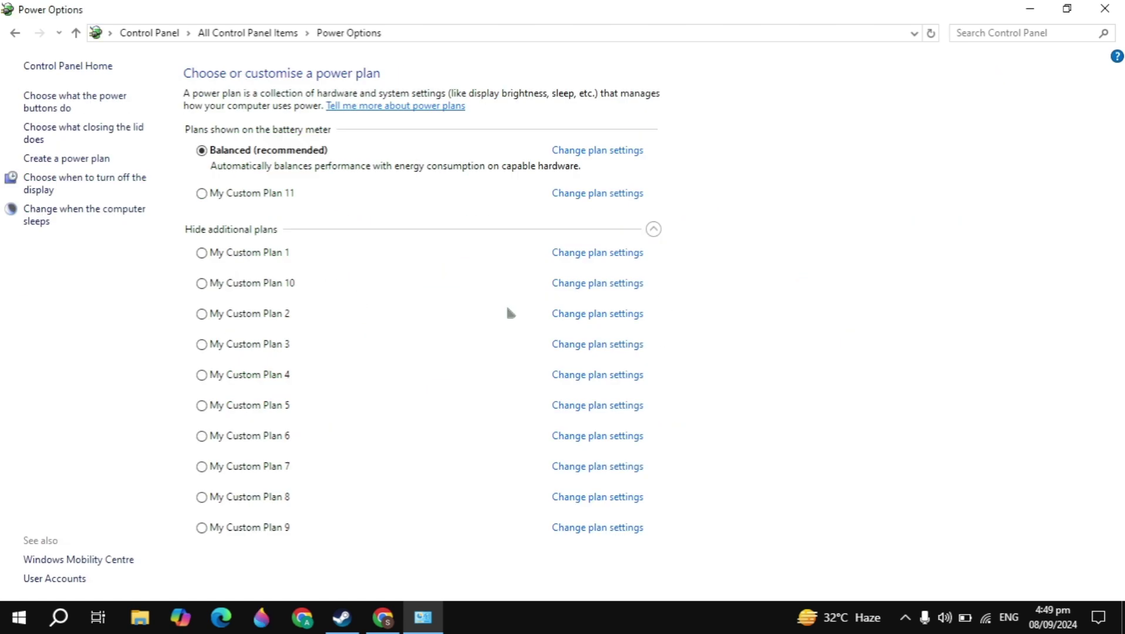
# - Create My Custom Plan 12 based on High performance and make it active
pyautogui.click(60, 159)
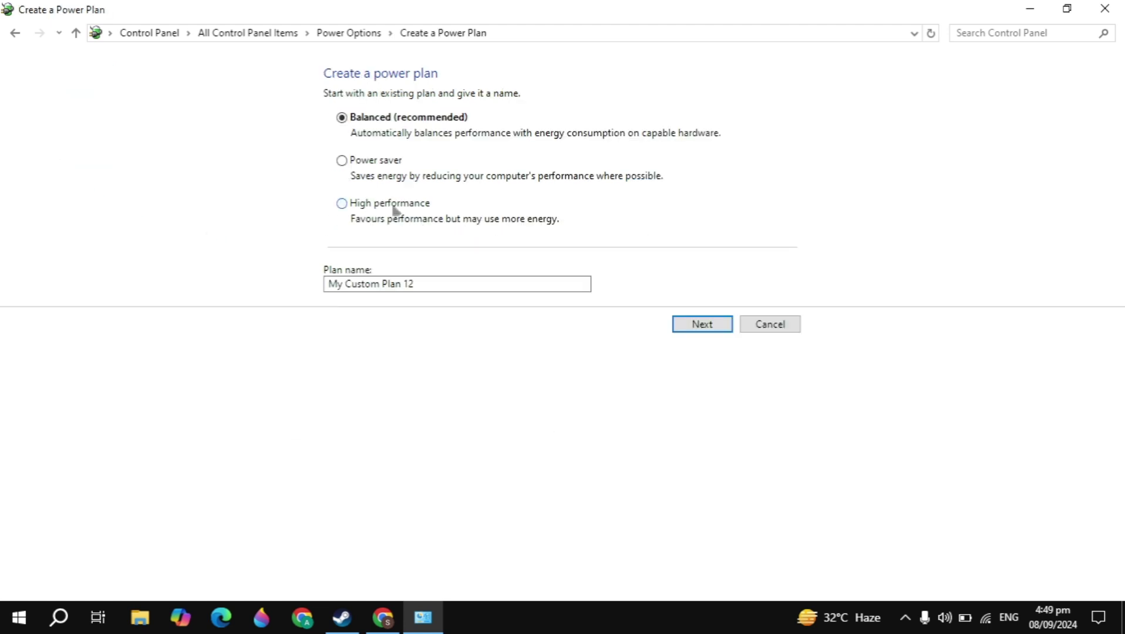
pyautogui.click(387, 204)
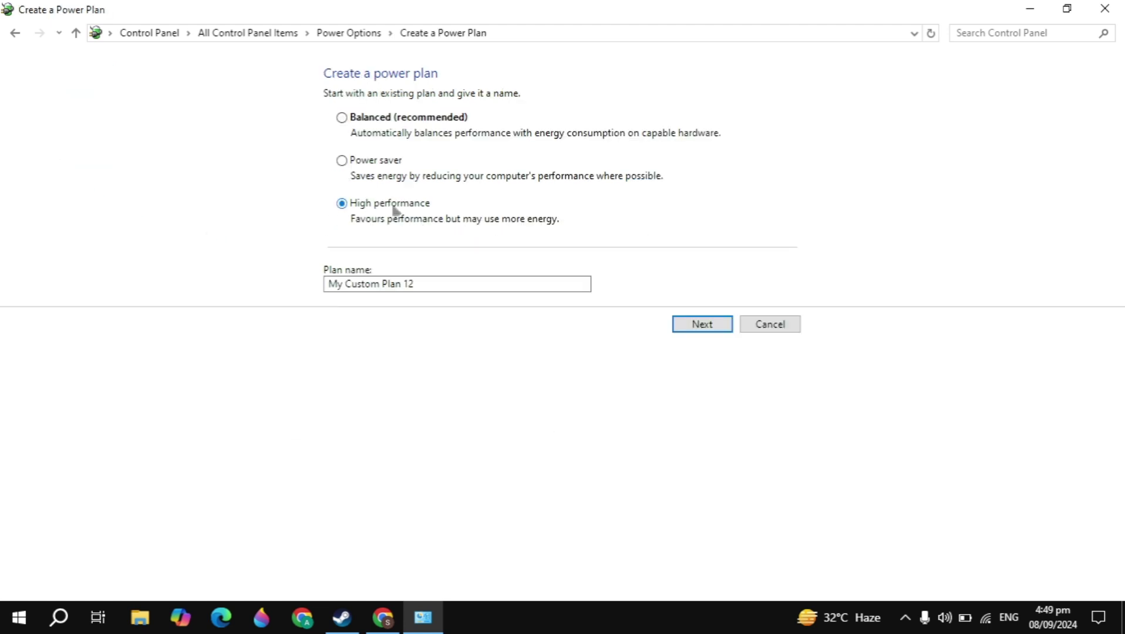
pyautogui.click(360, 117)
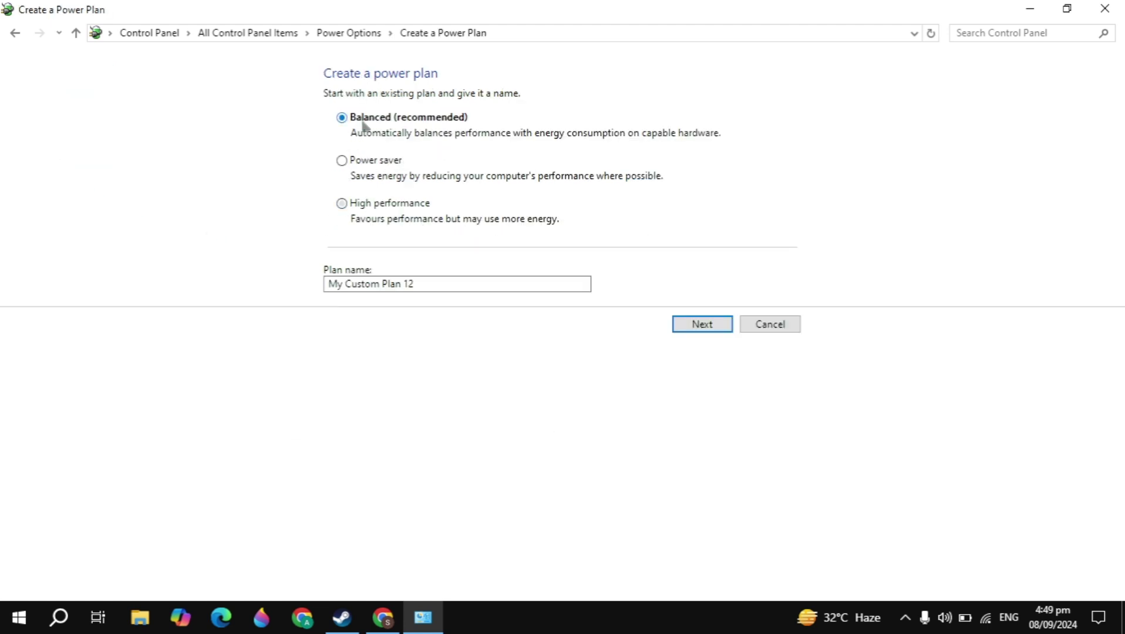
pyautogui.click(404, 211)
pyautogui.click(701, 324)
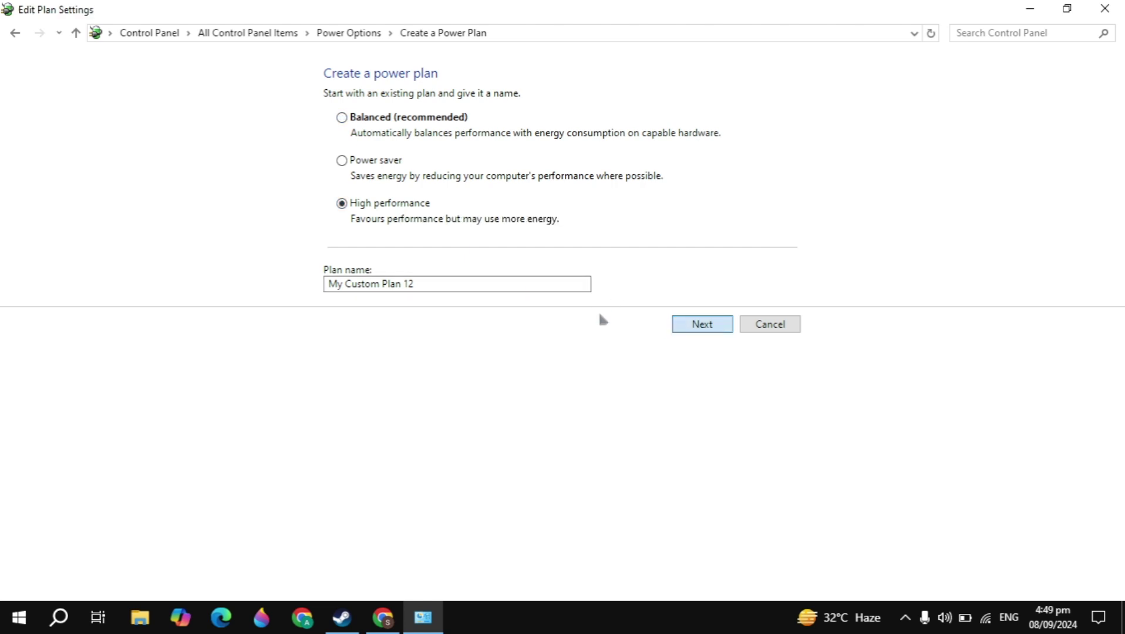
pyautogui.click(702, 246)
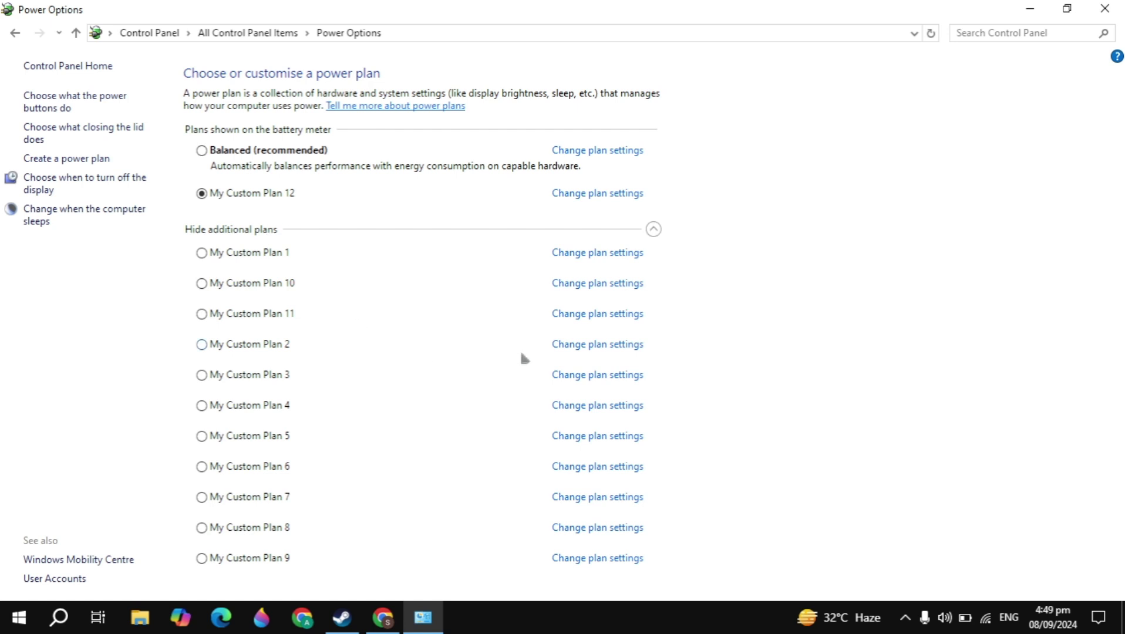
# - Close the Power Options window to return to the desktop
pyautogui.click(1104, 9)
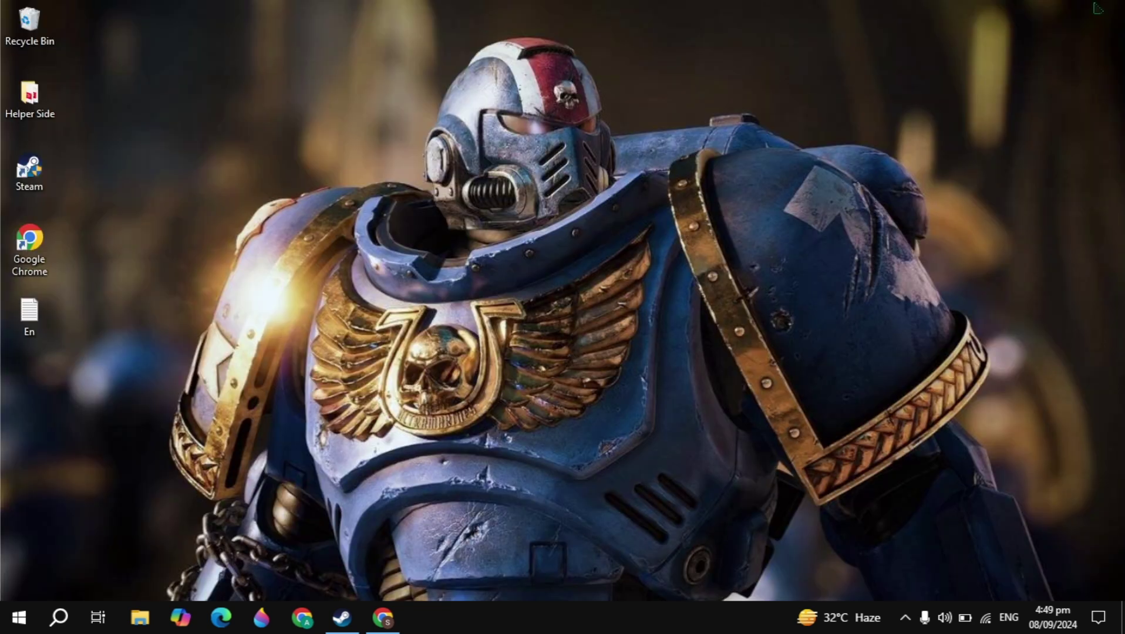